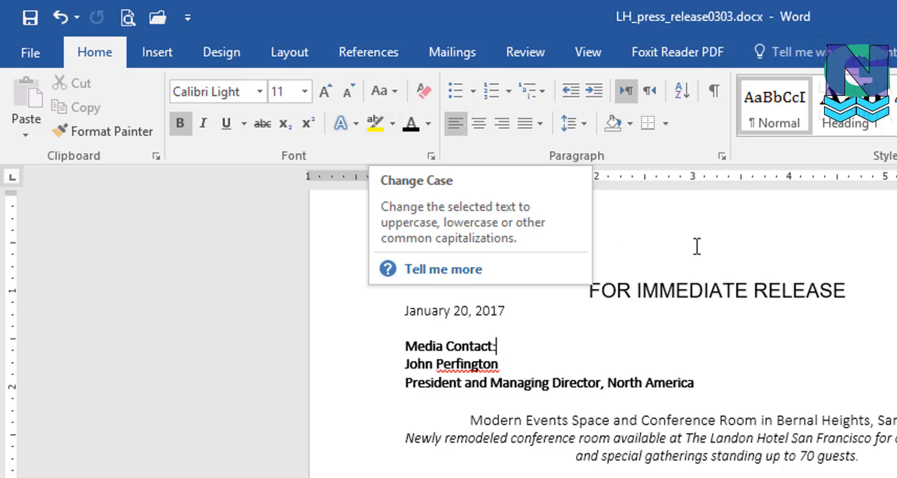
Step: Try sentence case and lowercase on the FOR IMMEDIATE RELEASE heading
{"action": "left_click", "coordinate": [365, 295]}
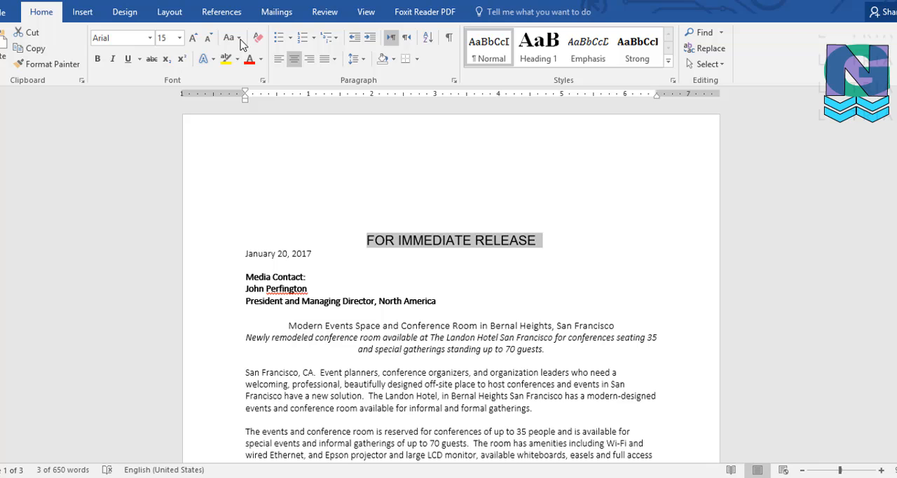
{"action": "left_click", "coordinate": [240, 40]}
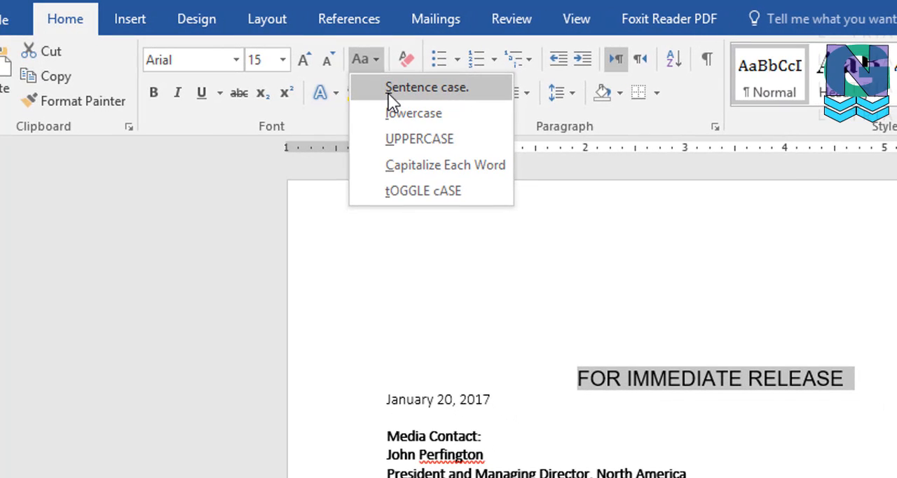
{"action": "left_click", "coordinate": [447, 93]}
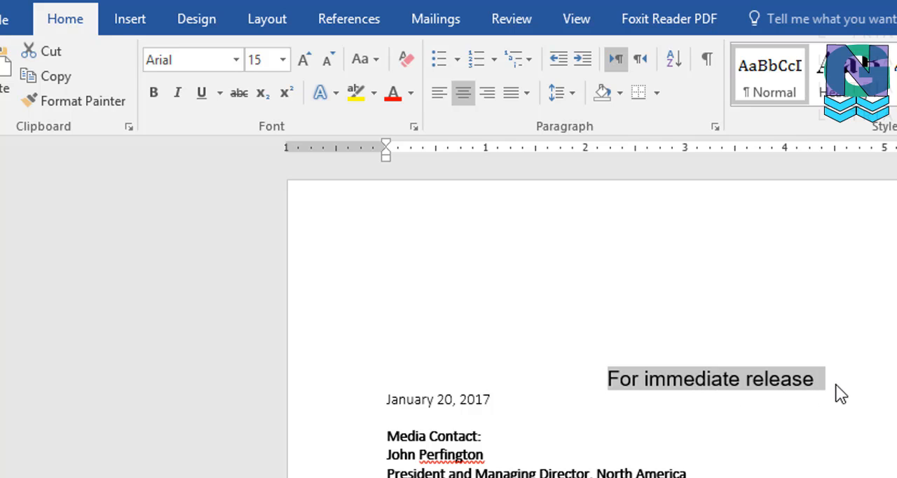
{"action": "left_click", "coordinate": [376, 61]}
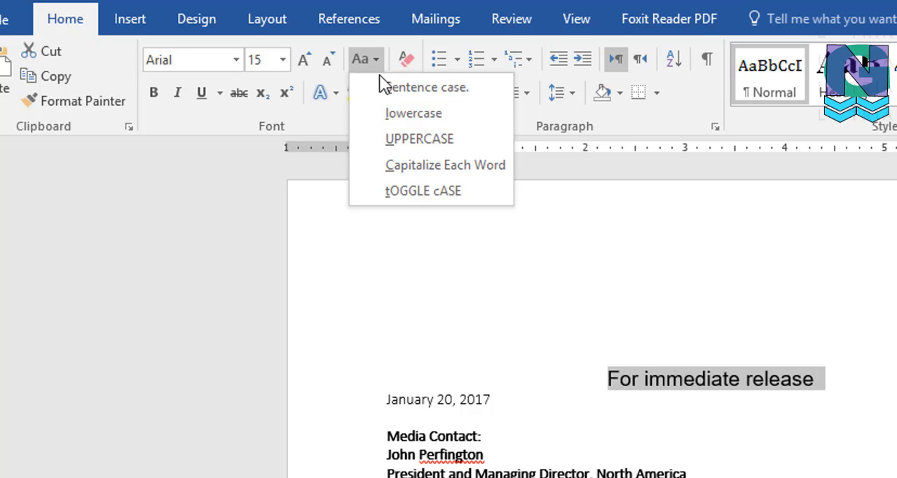
{"action": "left_click", "coordinate": [379, 106]}
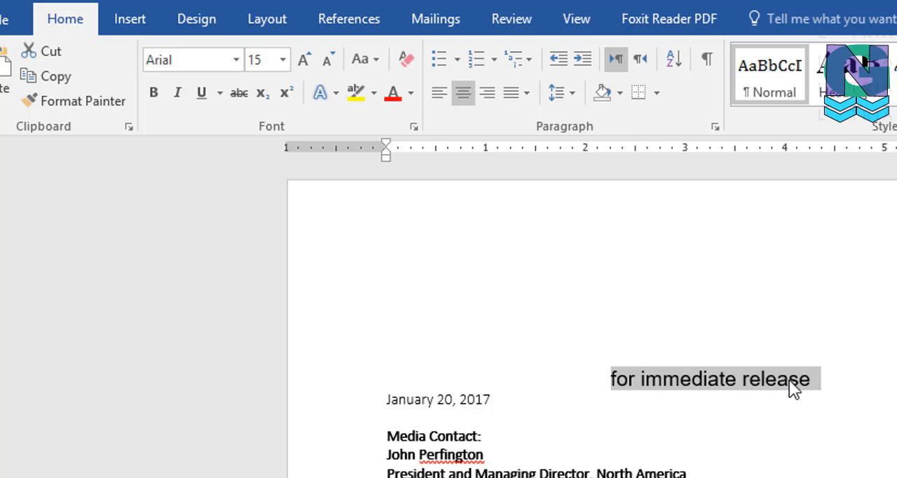
Step: Change the case of the press release heading to Capitalize Each Word
{"action": "left_click", "coordinate": [372, 62]}
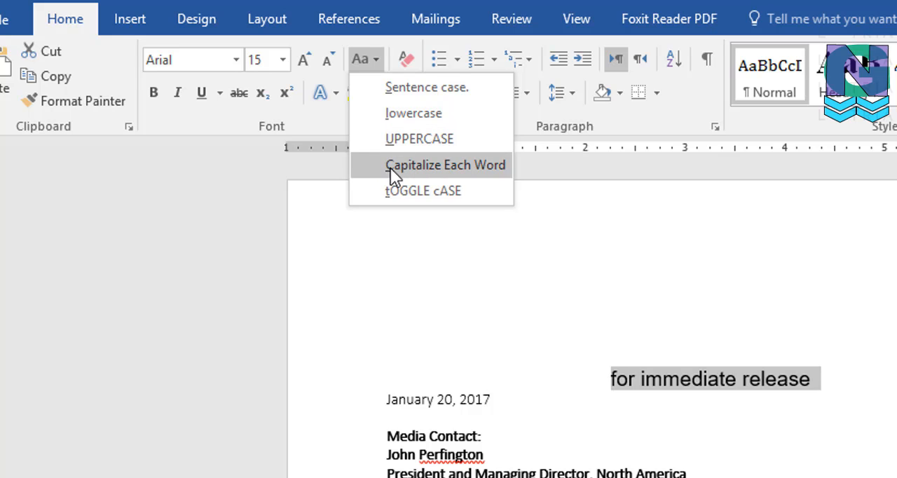
{"action": "left_click", "coordinate": [488, 167]}
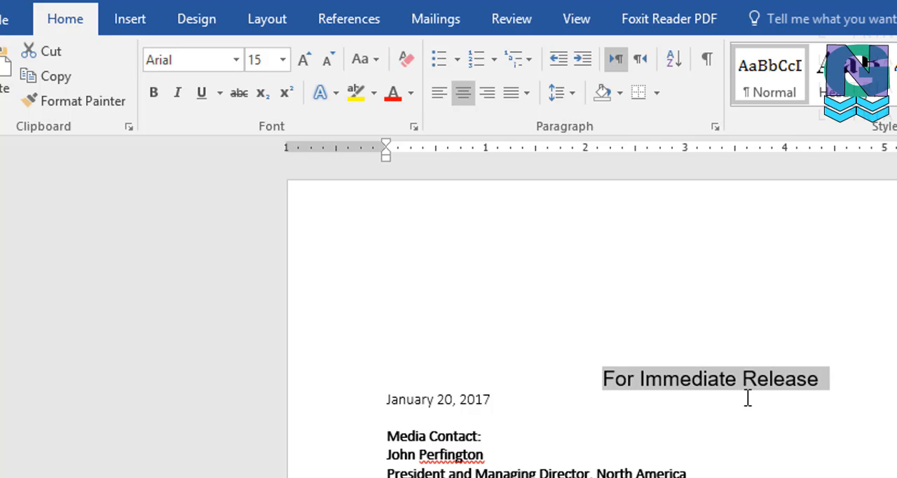
{"action": "left_click", "coordinate": [369, 65]}
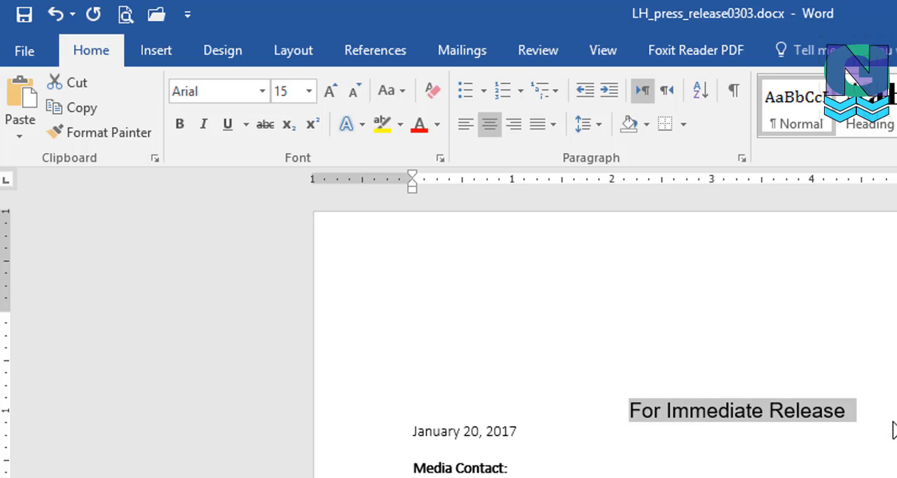
{"action": "left_click", "coordinate": [388, 90]}
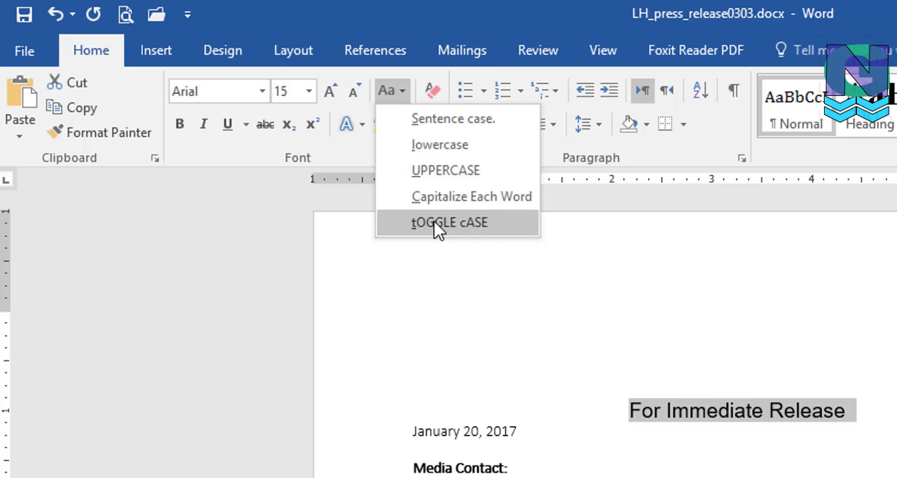
{"action": "left_click", "coordinate": [351, 152]}
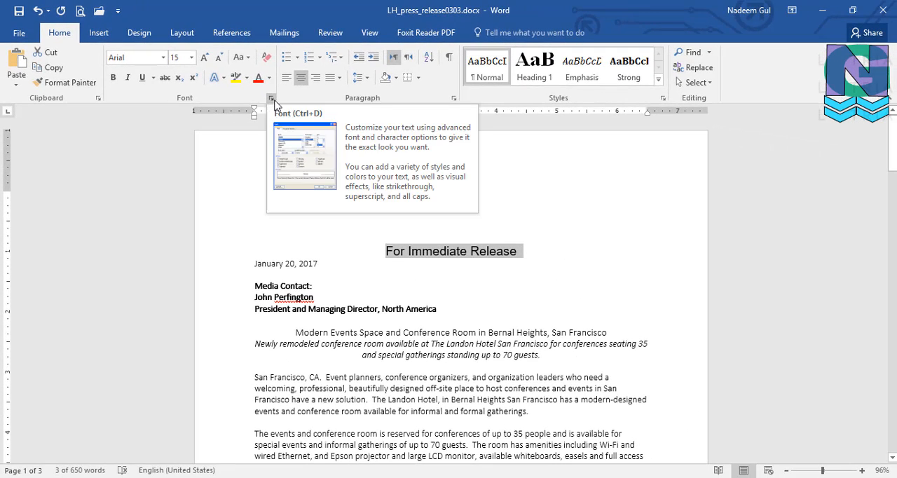
Step: Apply the Small caps font effect to the For Immediate Release heading
{"action": "left_click", "coordinate": [272, 99]}
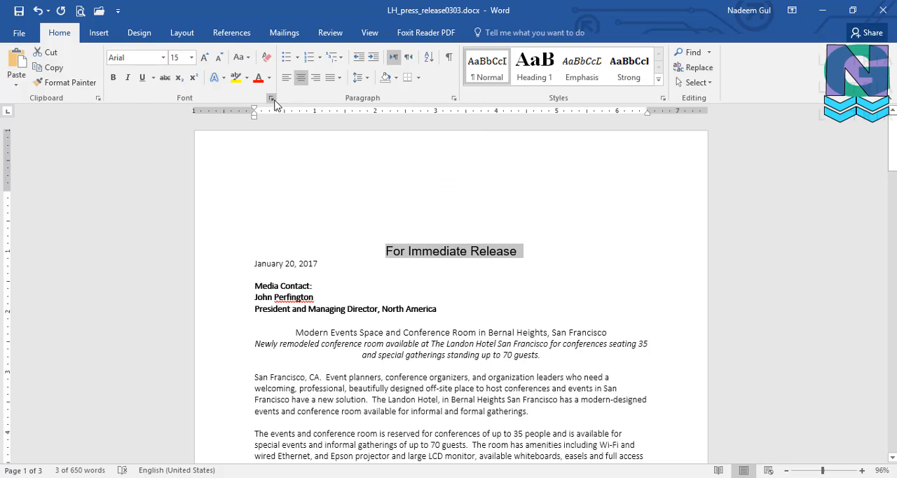
{"action": "left_click_drag", "start_coordinate": [264, 97], "coordinate": [304, 83]}
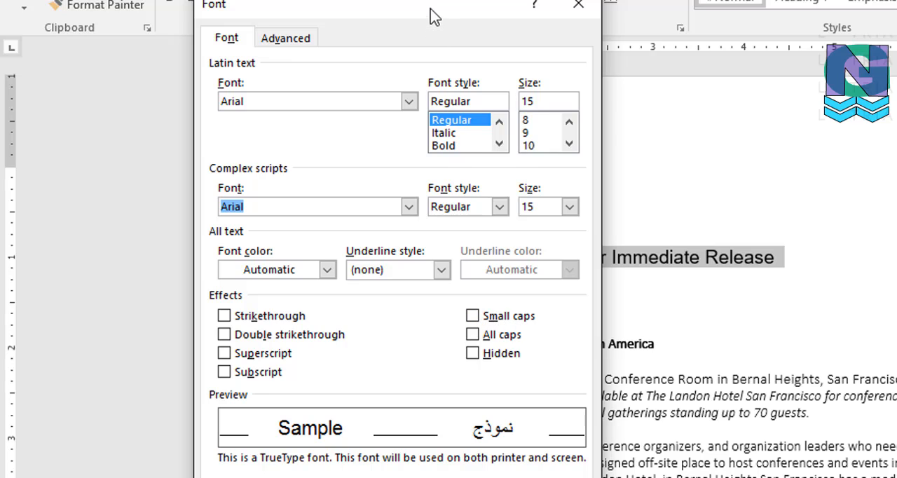
{"action": "left_click_drag", "start_coordinate": [434, 17], "coordinate": [347, 0]}
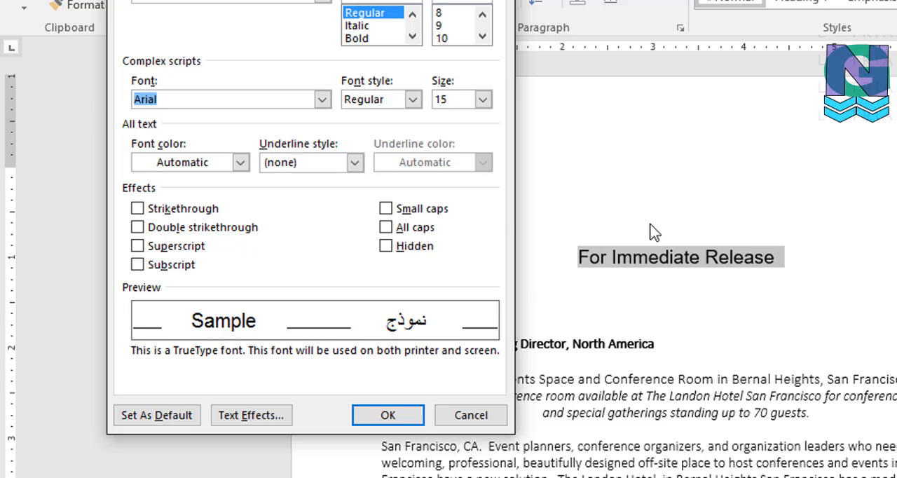
{"action": "left_click", "coordinate": [386, 209]}
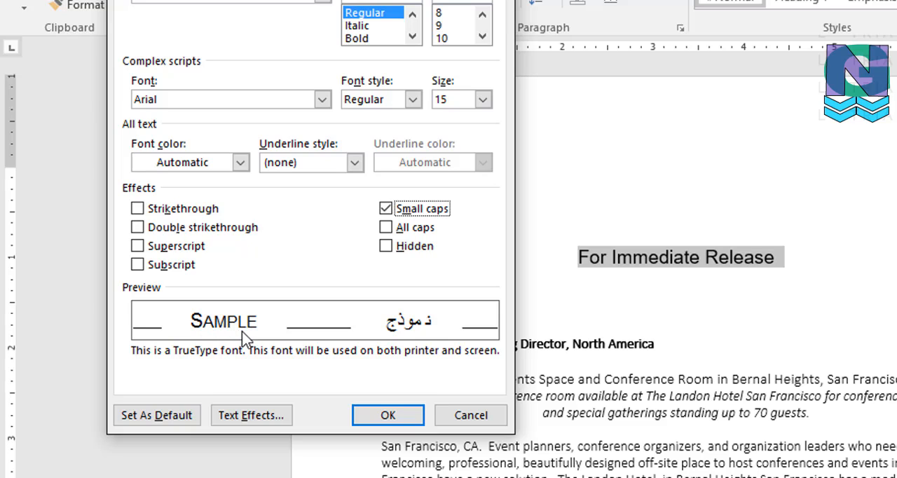
{"action": "left_click", "coordinate": [389, 417]}
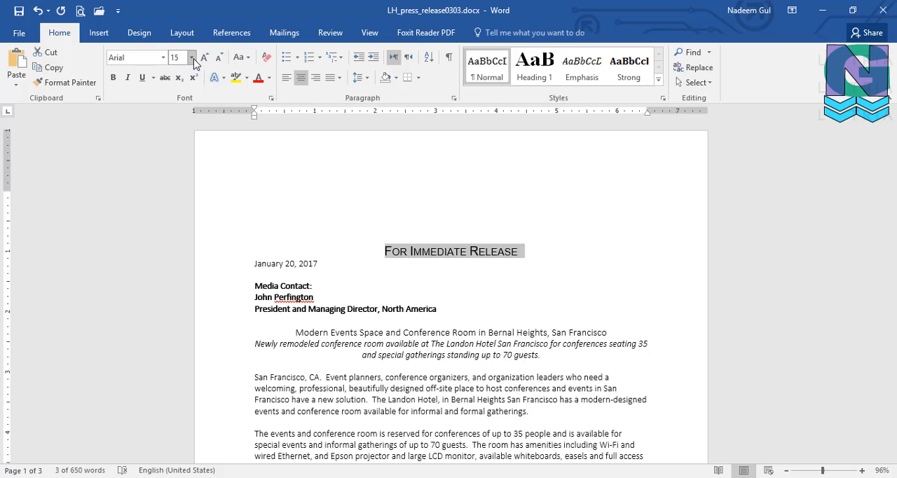
Step: Set the For Immediate Release heading to font size 24 and the Arial Black font
{"action": "left_click", "coordinate": [192, 59]}
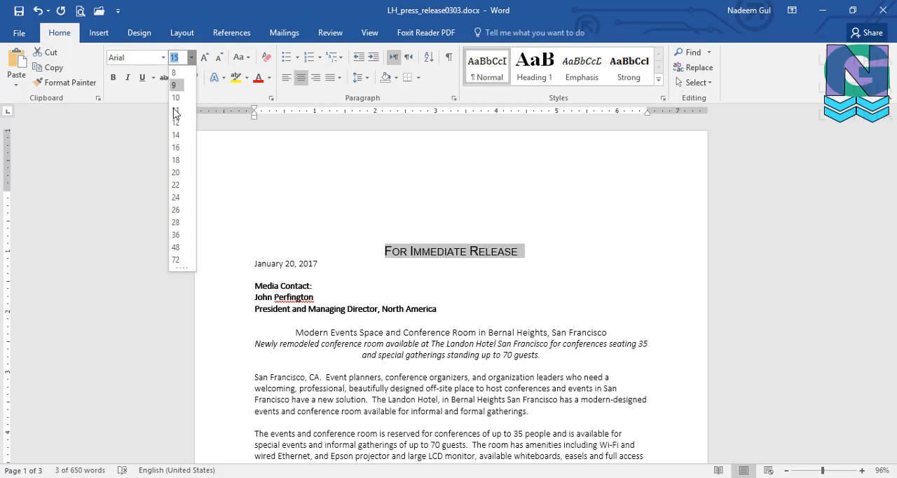
{"action": "left_click", "coordinate": [176, 197]}
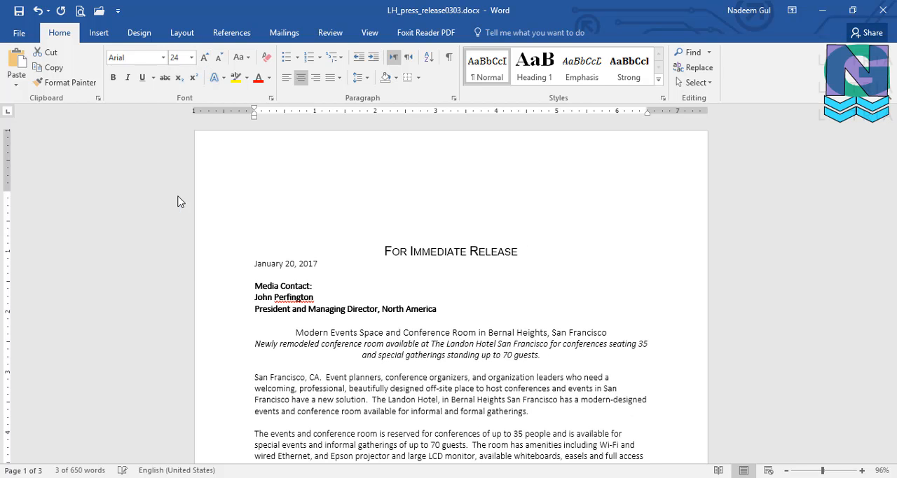
{"action": "left_click", "coordinate": [164, 58]}
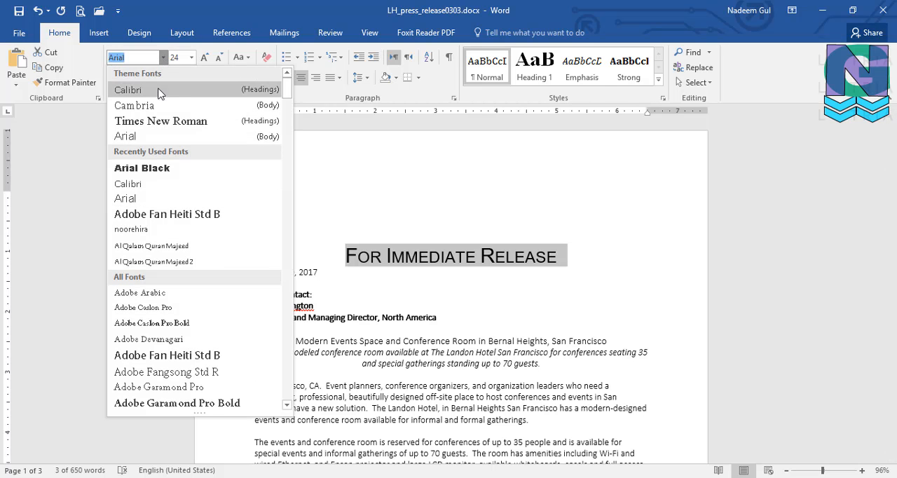
{"action": "left_click", "coordinate": [150, 176]}
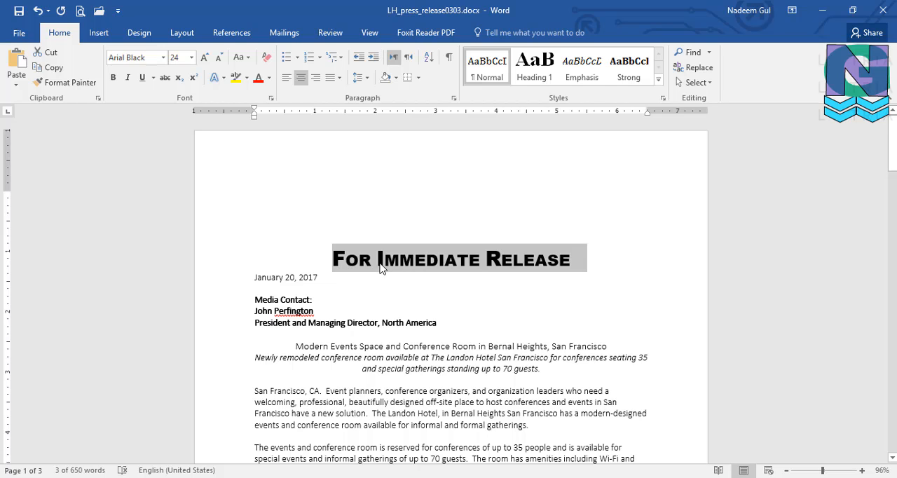
{"action": "left_click", "coordinate": [491, 273]}
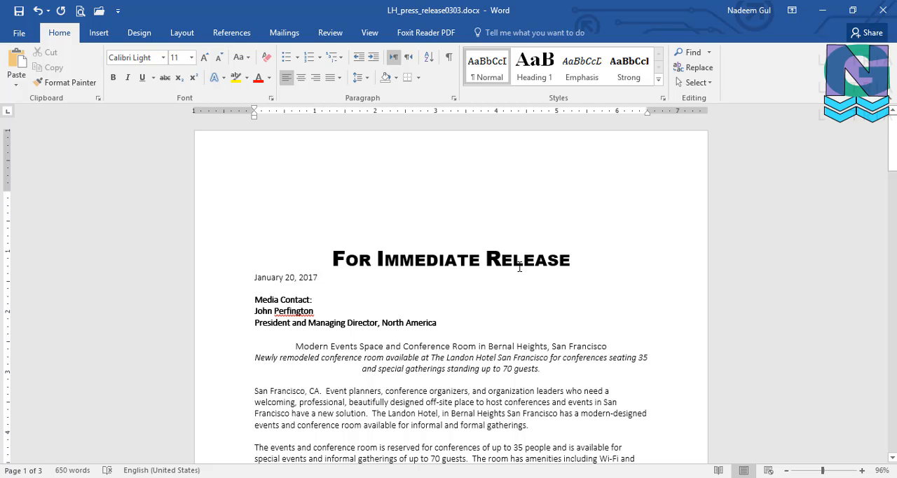
Step: Change the font color of the For Immediate Release heading to dark blue
{"action": "left_click_drag", "start_coordinate": [332, 258], "coordinate": [551, 256]}
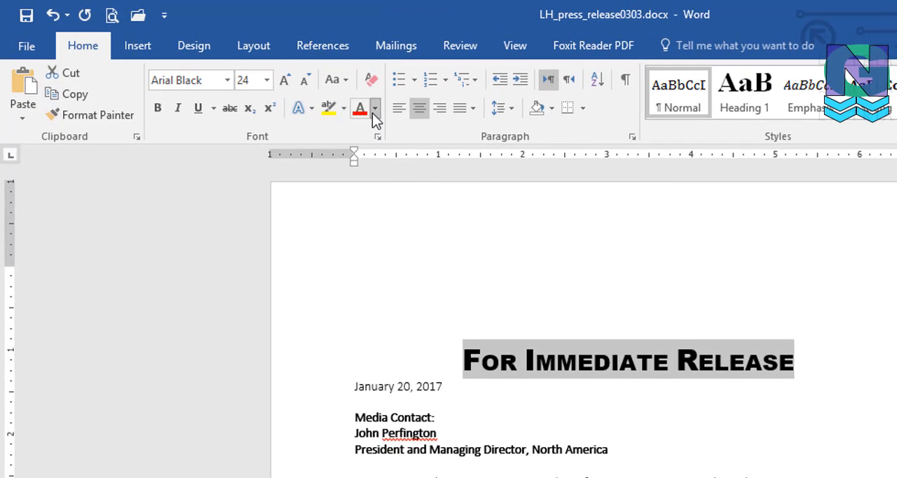
{"action": "left_click", "coordinate": [373, 110]}
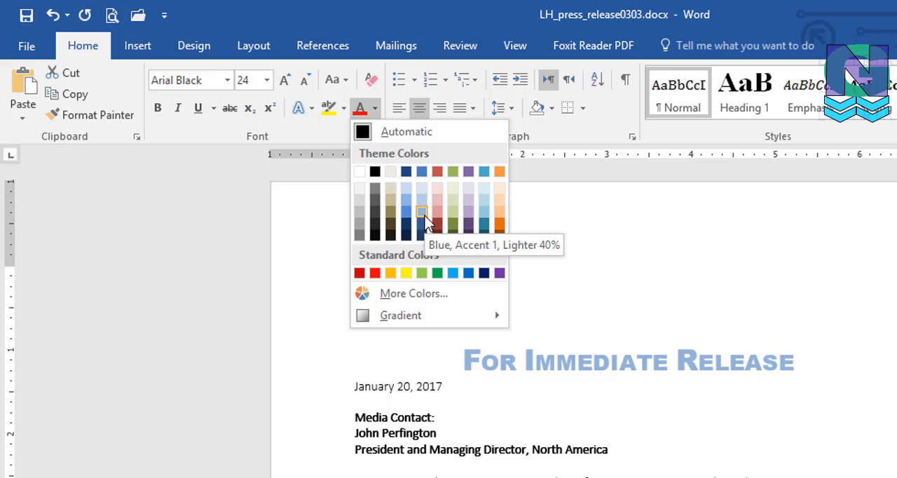
{"action": "key", "text": "Escape"}
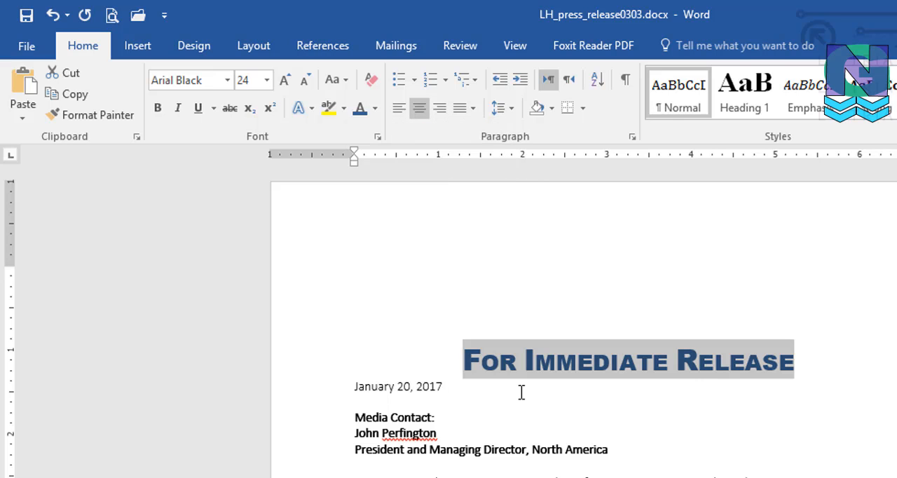
Step: Apply the preset text effect with a blue gradient fill and reflection to the heading
{"action": "left_click", "coordinate": [309, 106]}
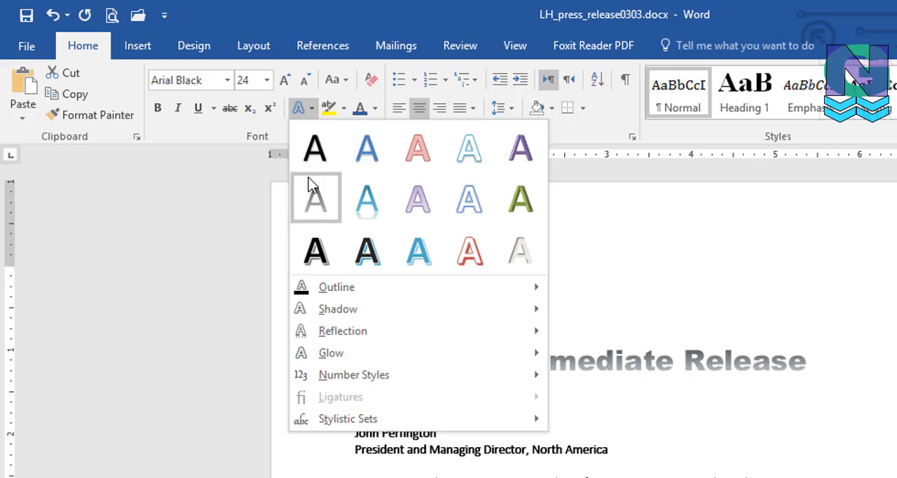
{"action": "left_click", "coordinate": [367, 199]}
{"action": "left_click", "coordinate": [494, 396]}
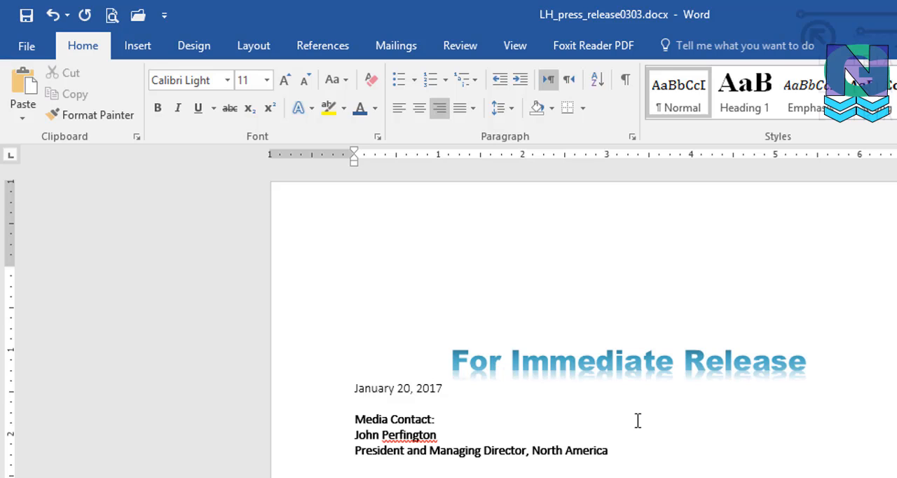
Step: Add a dark blue text outline to the "For Immediate Rele" part of the heading
{"action": "scroll", "coordinate": [709, 433], "scroll_direction": "up", "scroll_amount": 3, "text": "ctrl"}
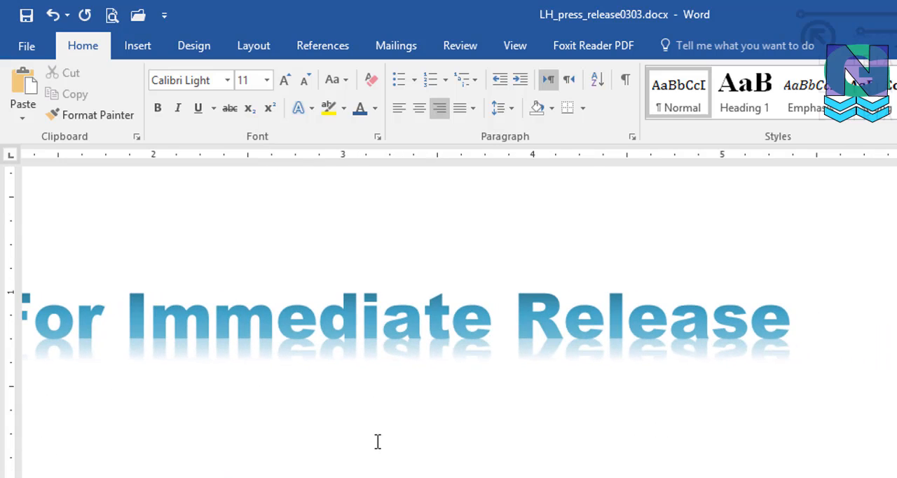
{"action": "scroll", "coordinate": [459, 322], "scroll_direction": "left", "scroll_amount": 3}
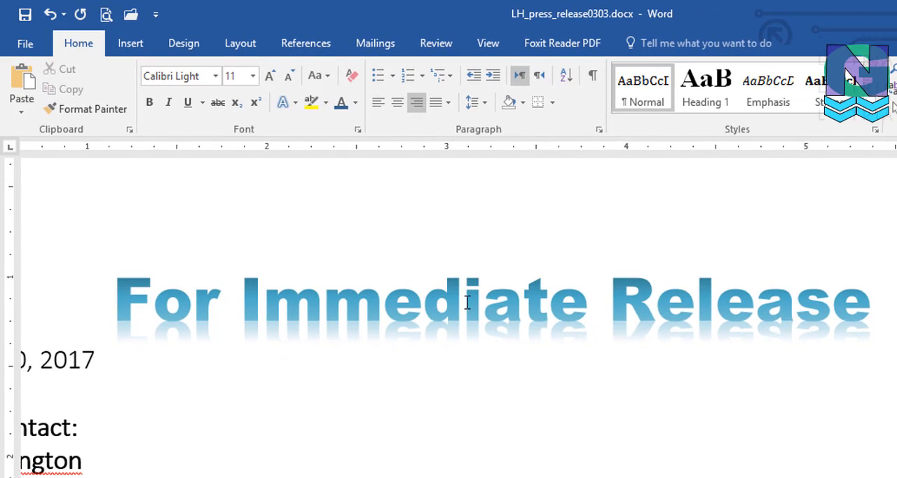
{"action": "left_click_drag", "start_coordinate": [114, 302], "coordinate": [757, 298]}
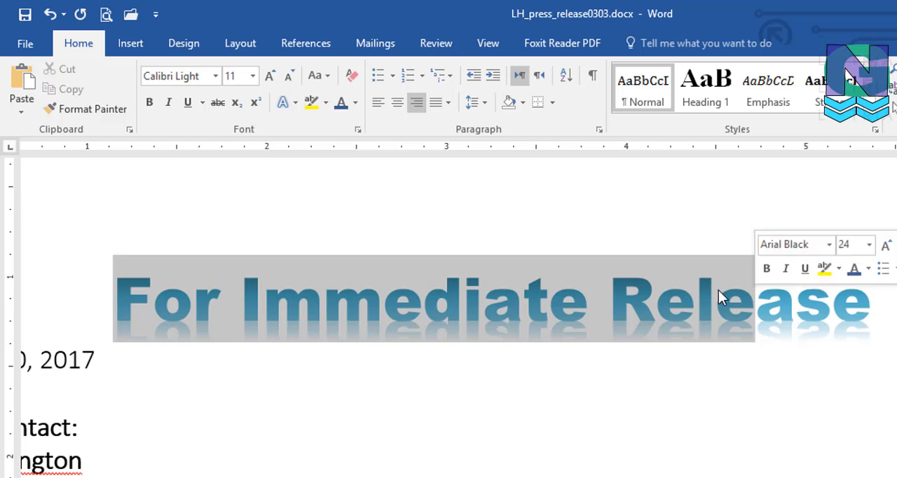
{"action": "left_click", "coordinate": [295, 103]}
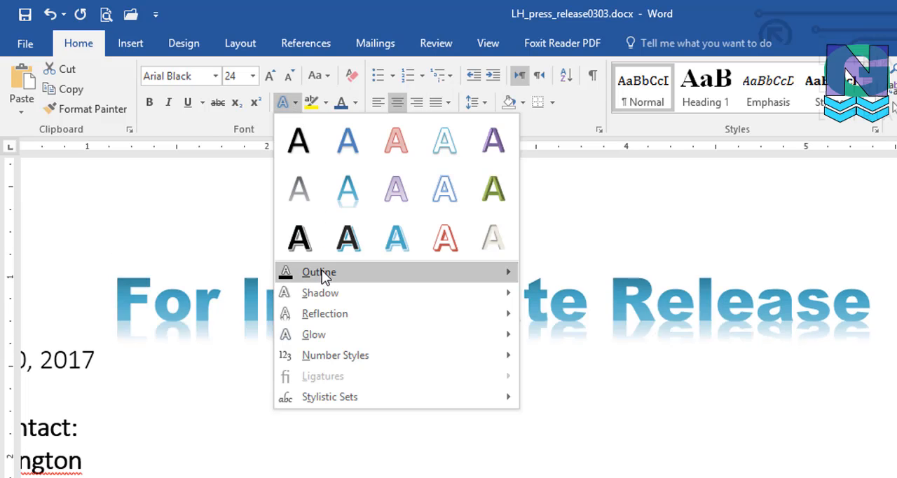
{"action": "mouse_move", "coordinate": [322, 274]}
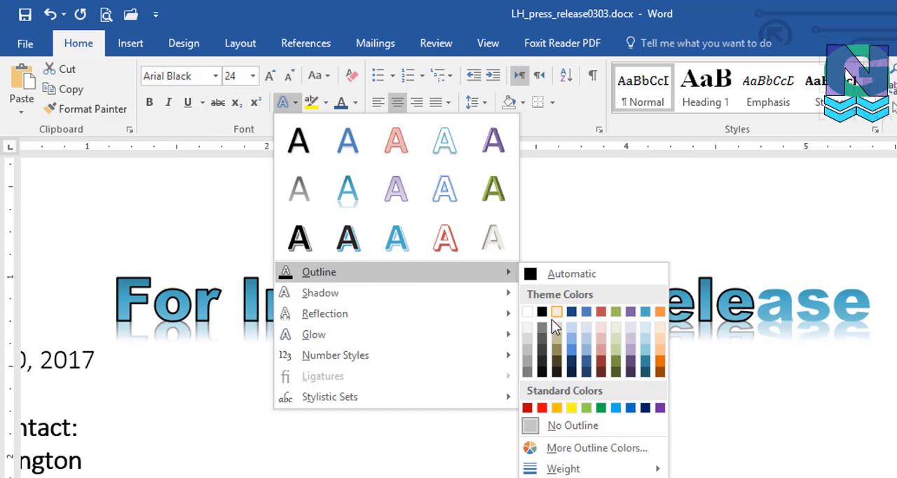
{"action": "left_click", "coordinate": [586, 372]}
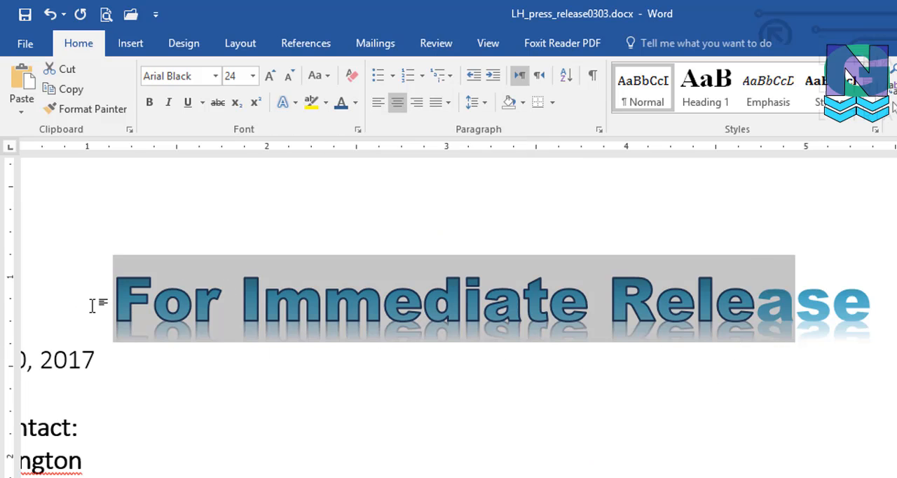
Step: Set the text outline of the whole For Immediate Release heading to Blue, Accent 1, Darker 25%
{"action": "left_click_drag", "start_coordinate": [95, 303], "coordinate": [872, 293]}
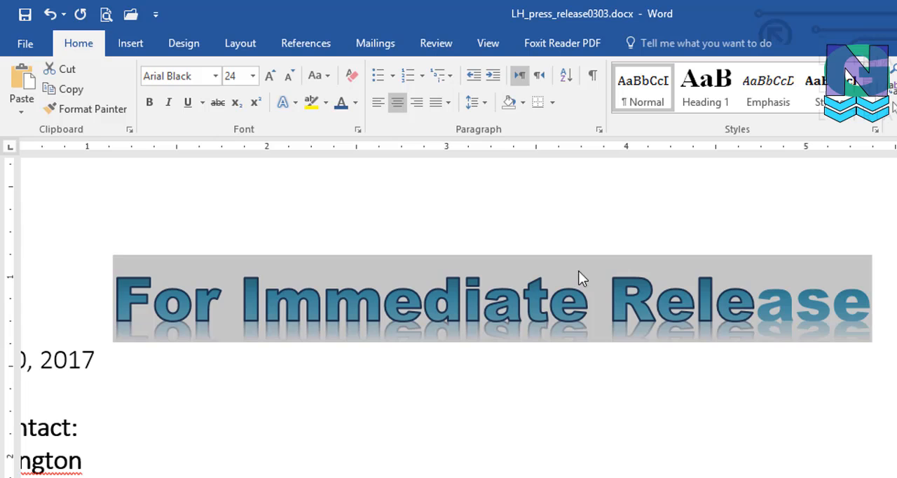
{"action": "left_click", "coordinate": [297, 103]}
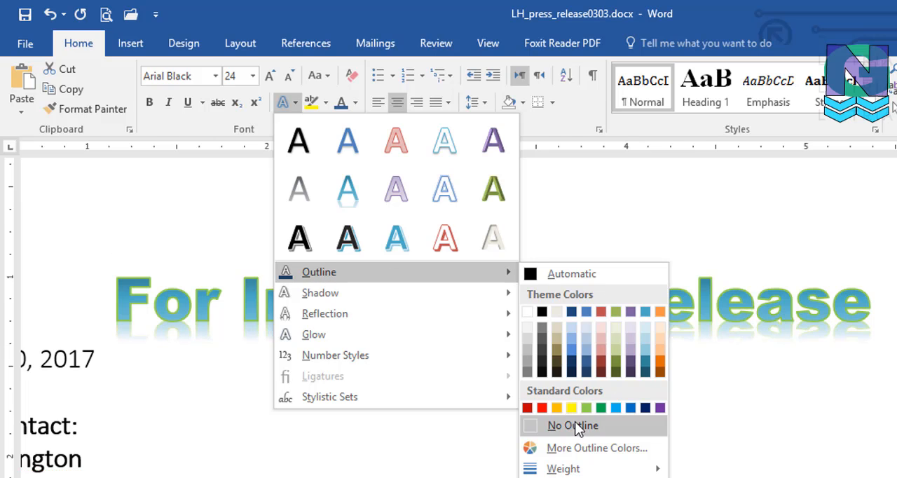
{"action": "left_click", "coordinate": [586, 364]}
{"action": "left_click", "coordinate": [506, 365]}
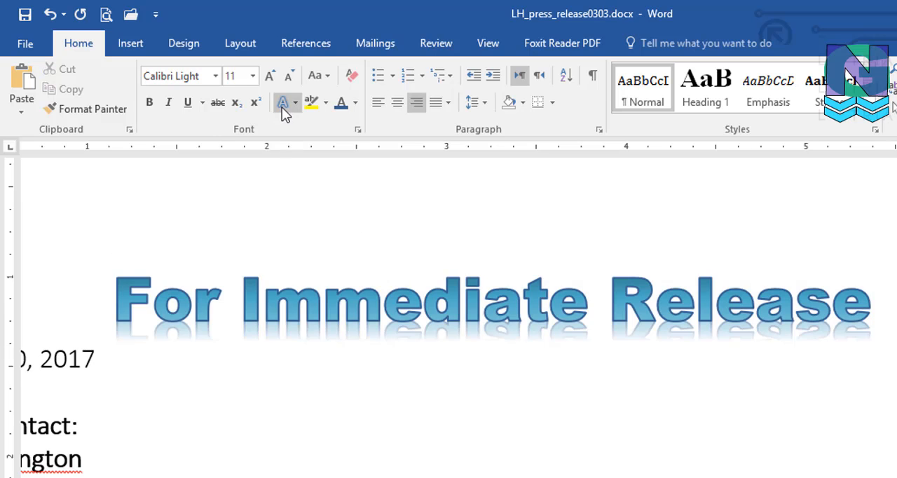
{"action": "left_click", "coordinate": [121, 311]}
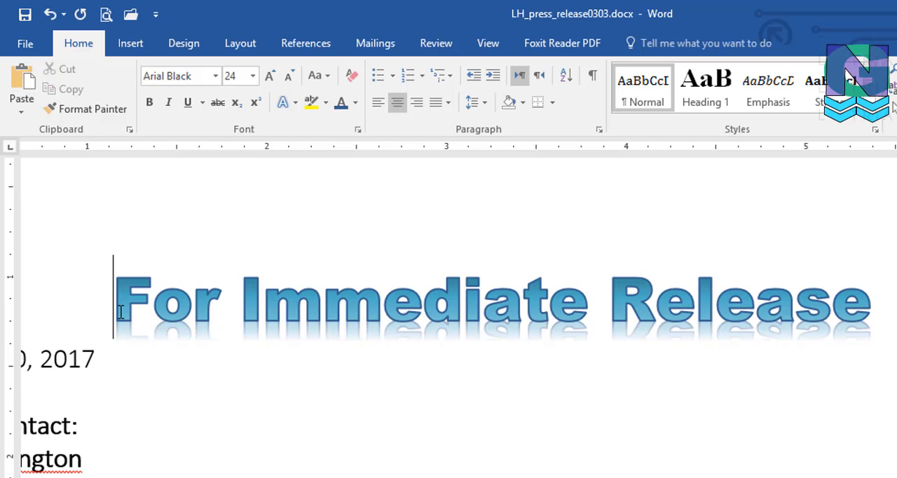
Step: Apply an outer shadow offset toward the upper right to the whole For Immediate Release heading
{"action": "key", "text": "shift+Right"}
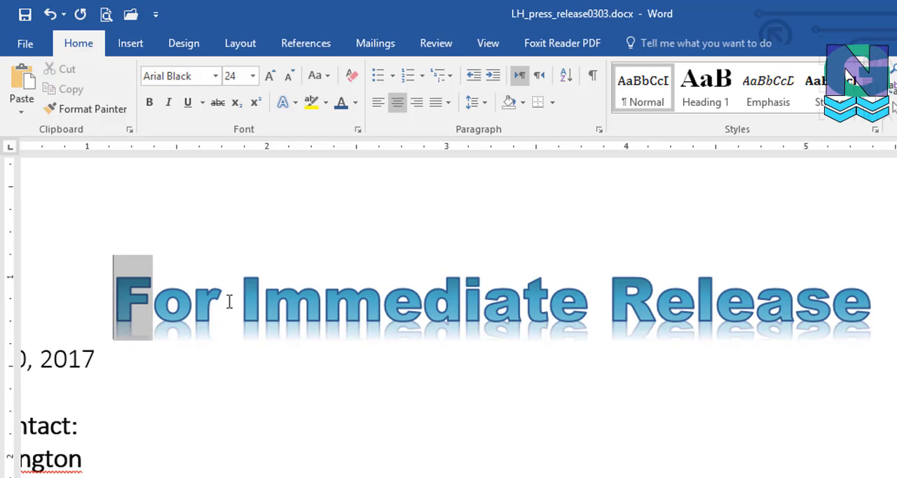
{"action": "left_click_drag", "start_coordinate": [229, 301], "coordinate": [827, 307]}
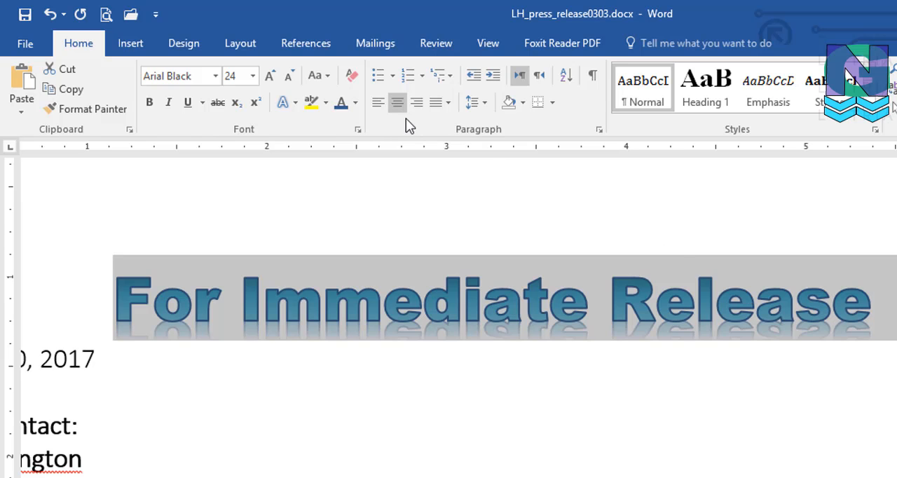
{"action": "left_click", "coordinate": [294, 107]}
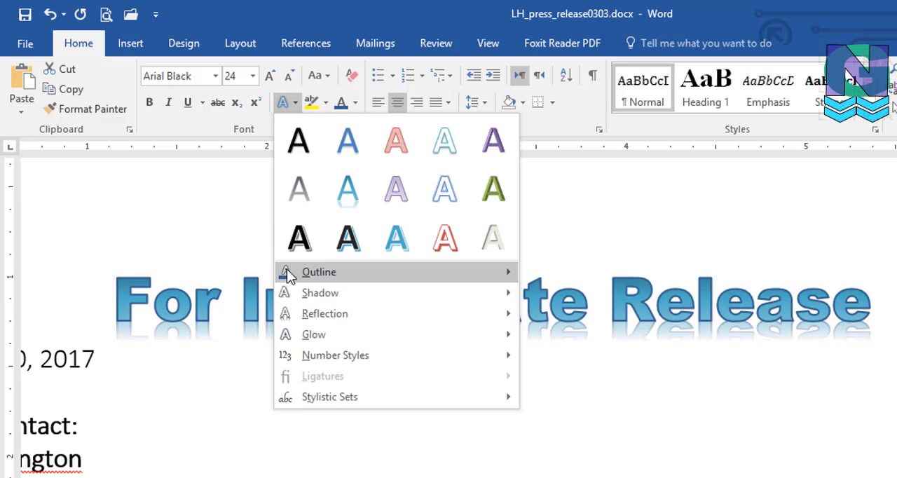
{"action": "mouse_move", "coordinate": [301, 276]}
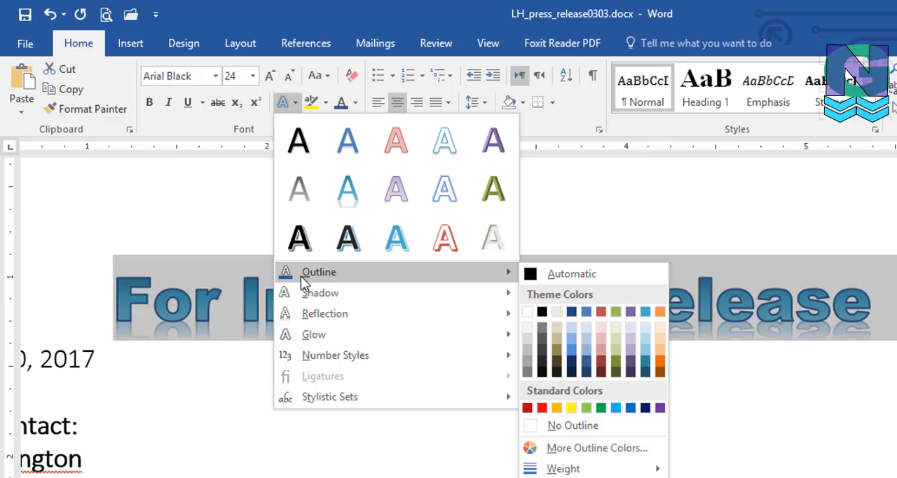
{"action": "mouse_move", "coordinate": [305, 292]}
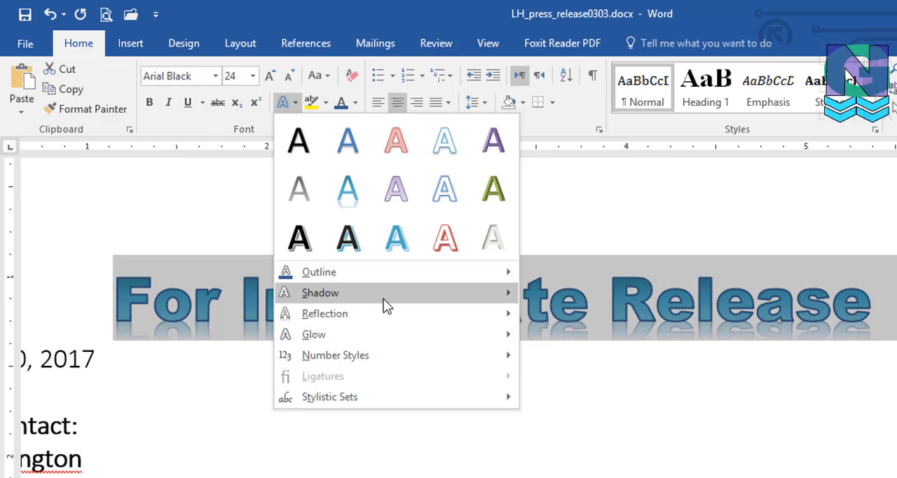
{"action": "mouse_move", "coordinate": [383, 299]}
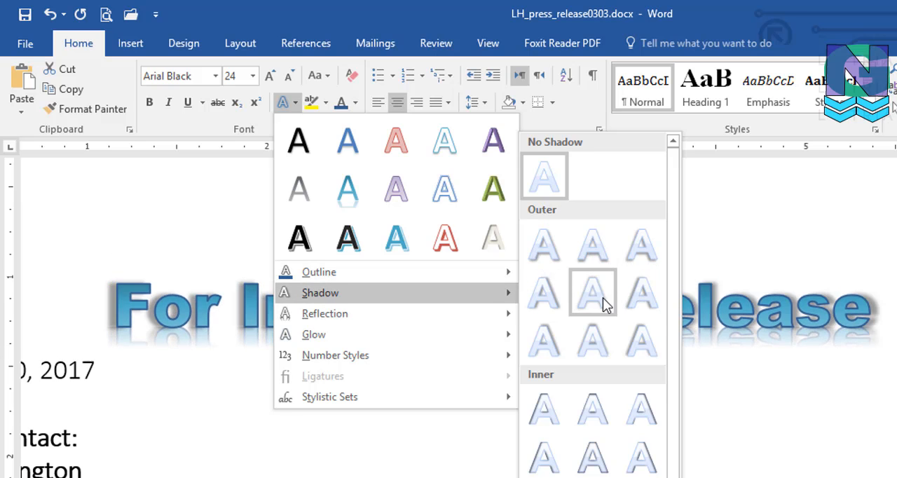
{"action": "left_click", "coordinate": [551, 339]}
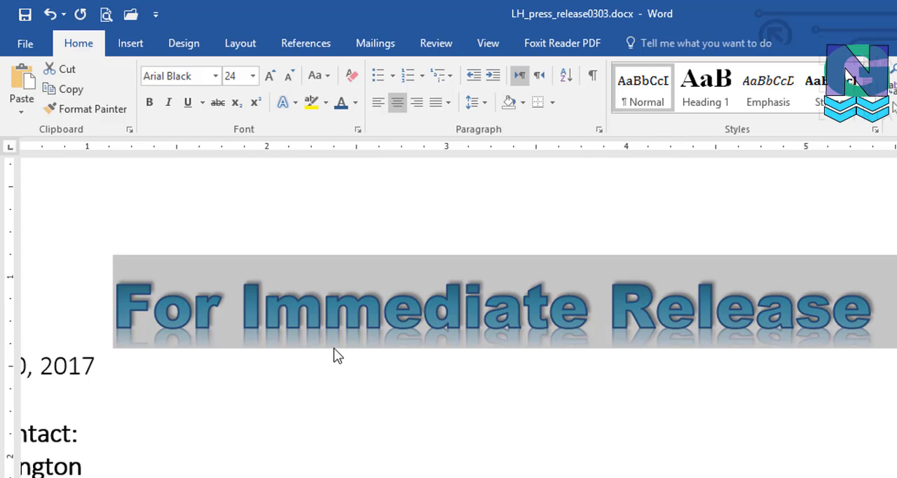
Step: Change the heading's shadow to a slanted perspective shadow cast along the base of the letters
{"action": "left_click", "coordinate": [295, 106]}
{"action": "mouse_move", "coordinate": [322, 294]}
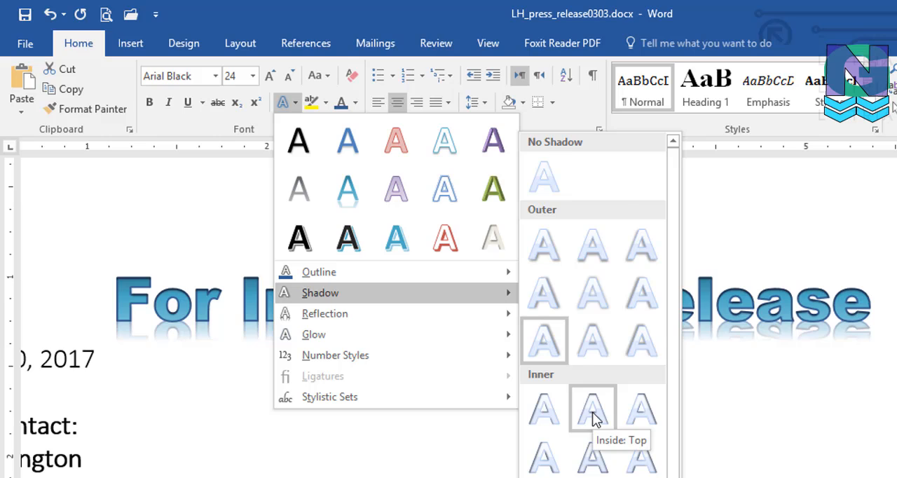
{"action": "scroll", "coordinate": [593, 418], "scroll_direction": "down", "scroll_amount": 1}
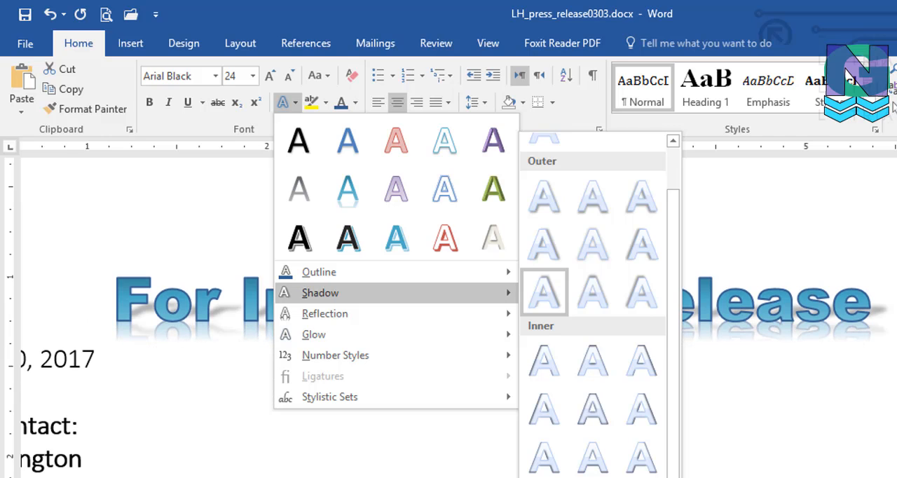
{"action": "left_click", "coordinate": [544, 291]}
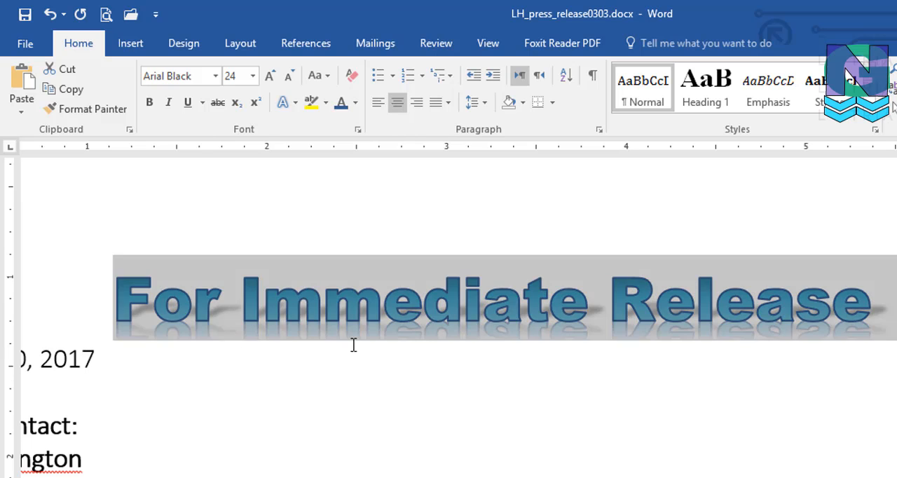
{"action": "left_click", "coordinate": [354, 344]}
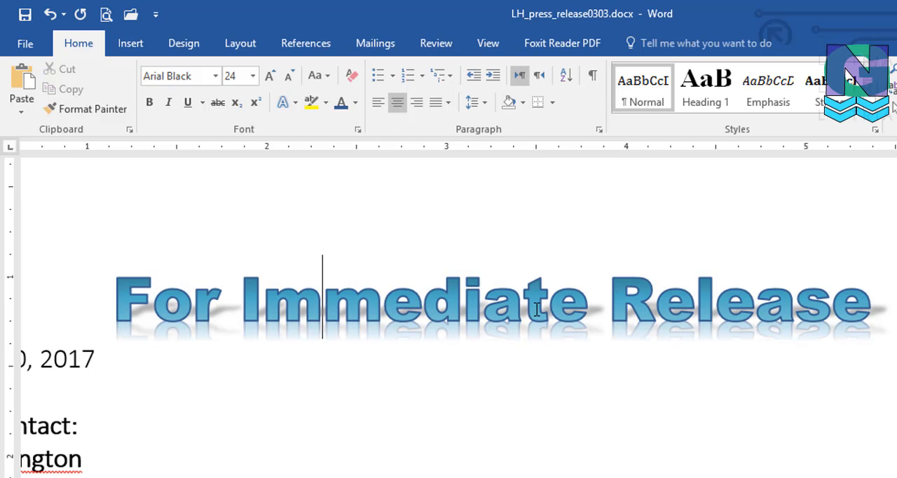
Step: Apply an orange glow variation to the For Immediate Release heading
{"action": "left_click_drag", "start_coordinate": [116, 293], "coordinate": [876, 298]}
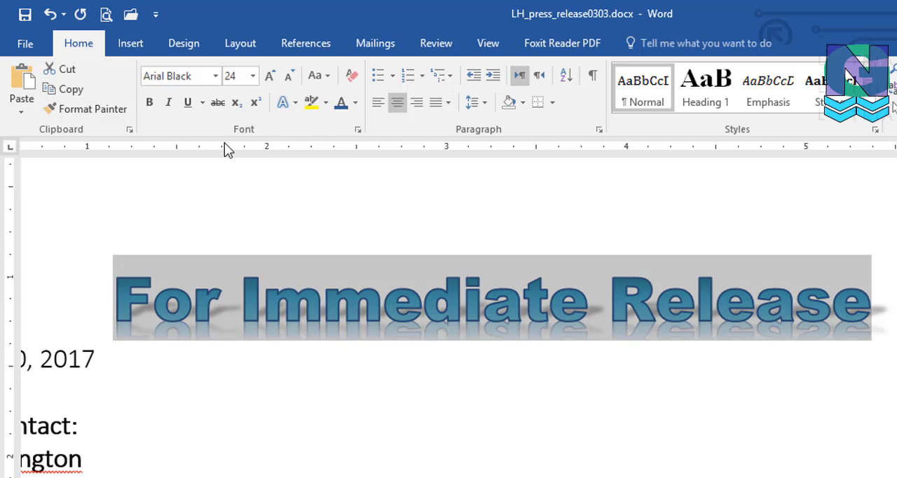
{"action": "left_click", "coordinate": [296, 103]}
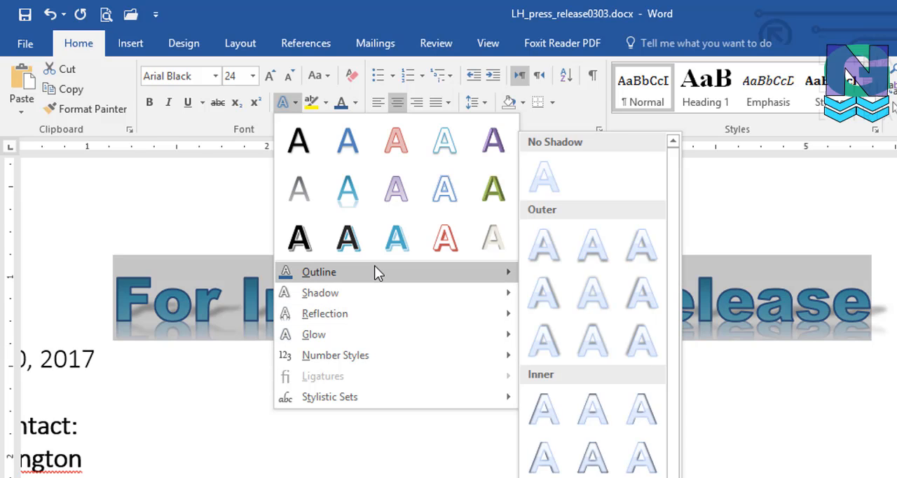
{"action": "mouse_move", "coordinate": [375, 267]}
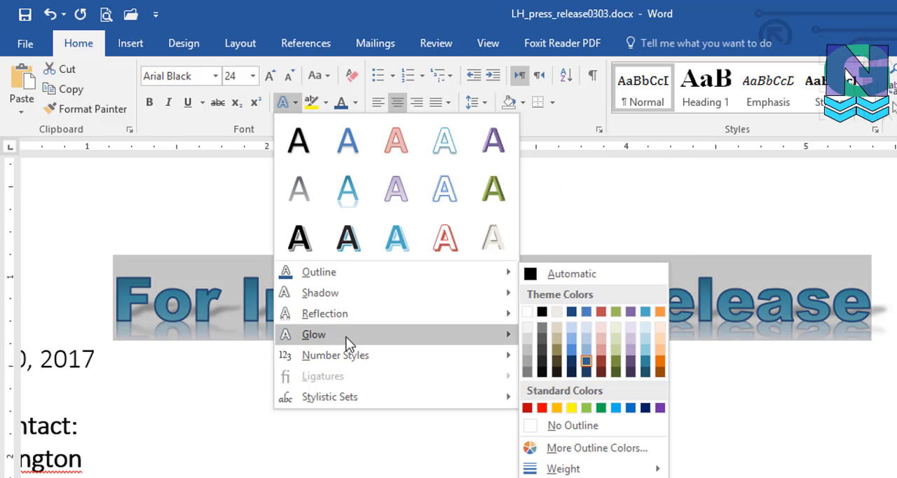
{"action": "mouse_move", "coordinate": [349, 344]}
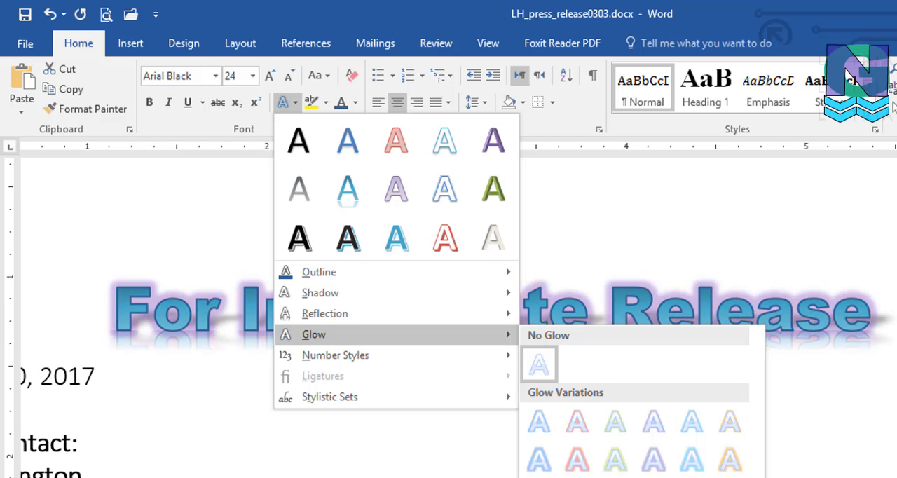
{"action": "left_click", "coordinate": [730, 477]}
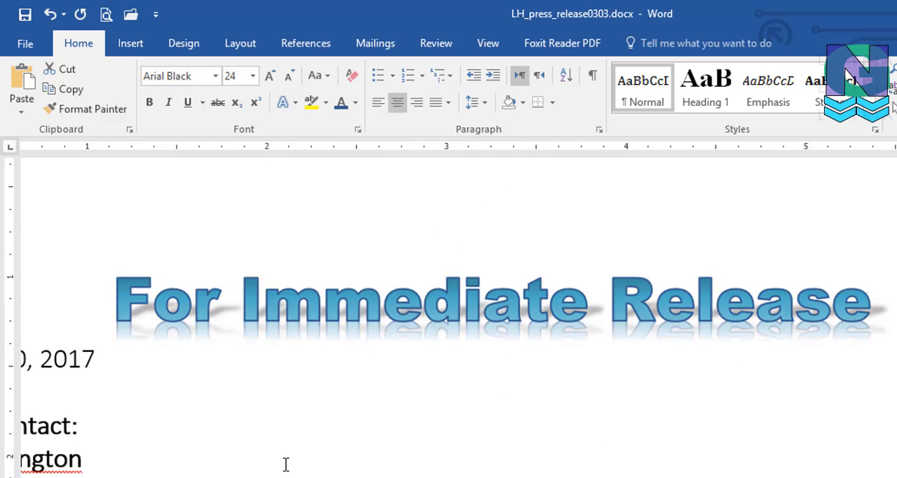
{"action": "left_click", "coordinate": [181, 352]}
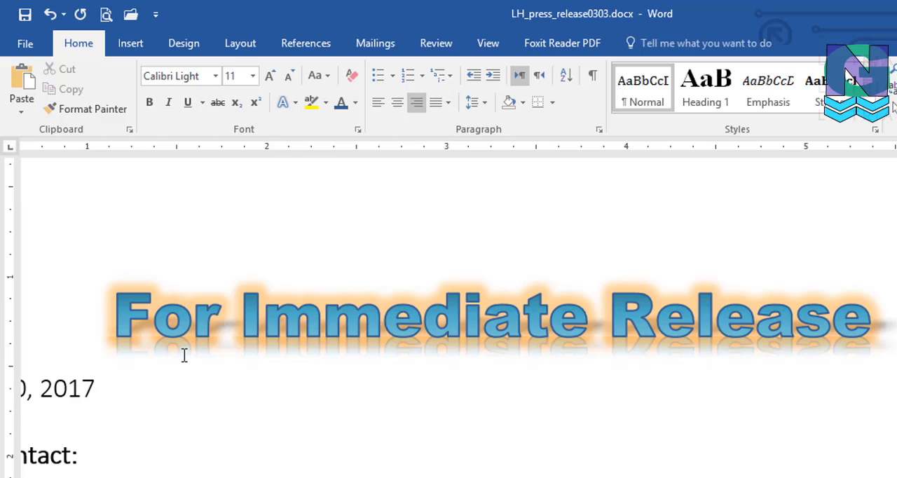
{"action": "left_click", "coordinate": [392, 330]}
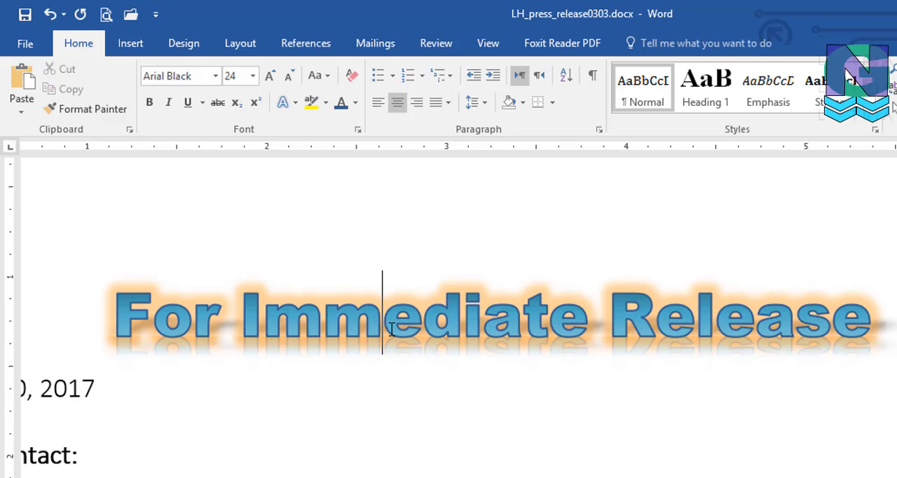
{"action": "left_click", "coordinate": [324, 320]}
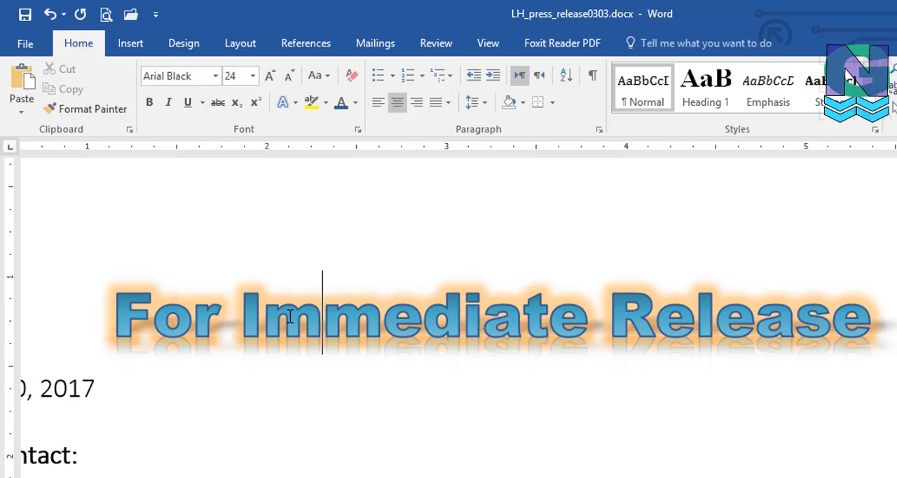
{"action": "left_click_drag", "start_coordinate": [115, 306], "coordinate": [776, 328]}
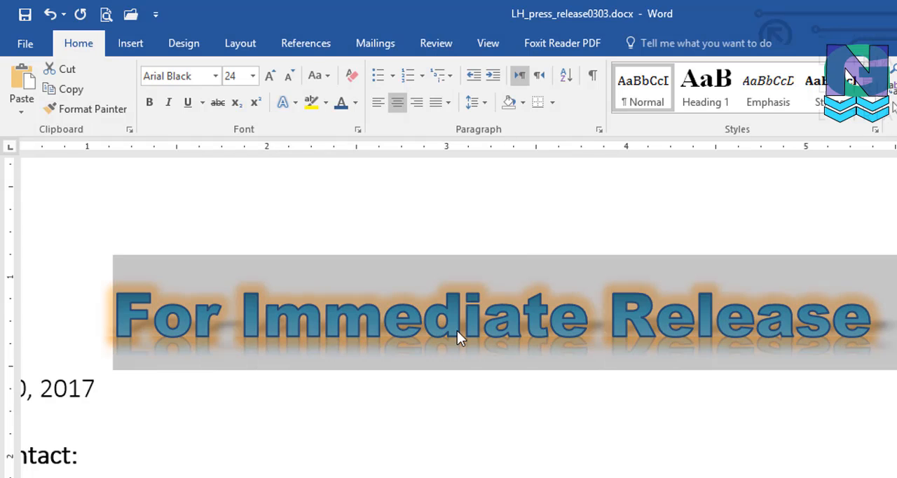
{"action": "left_click", "coordinate": [419, 328]}
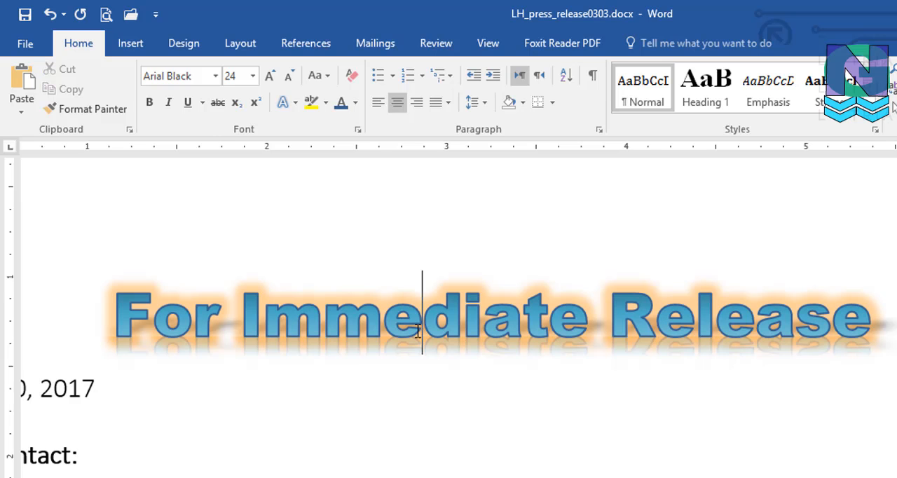